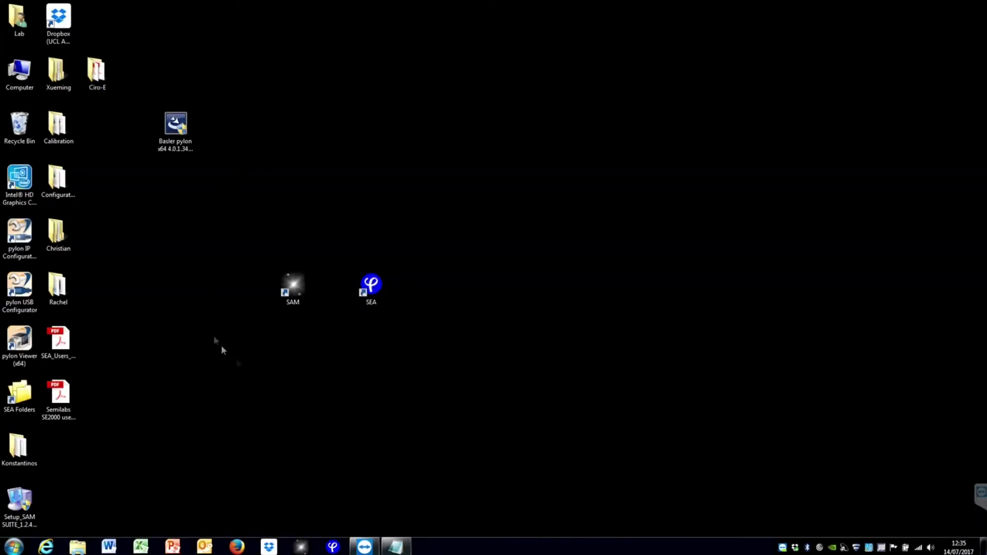
Launch SAM_SUITE from its desktop shortcut and wait for stage homing and initialization.
{"action": "left_click", "coordinate": [299, 295]}
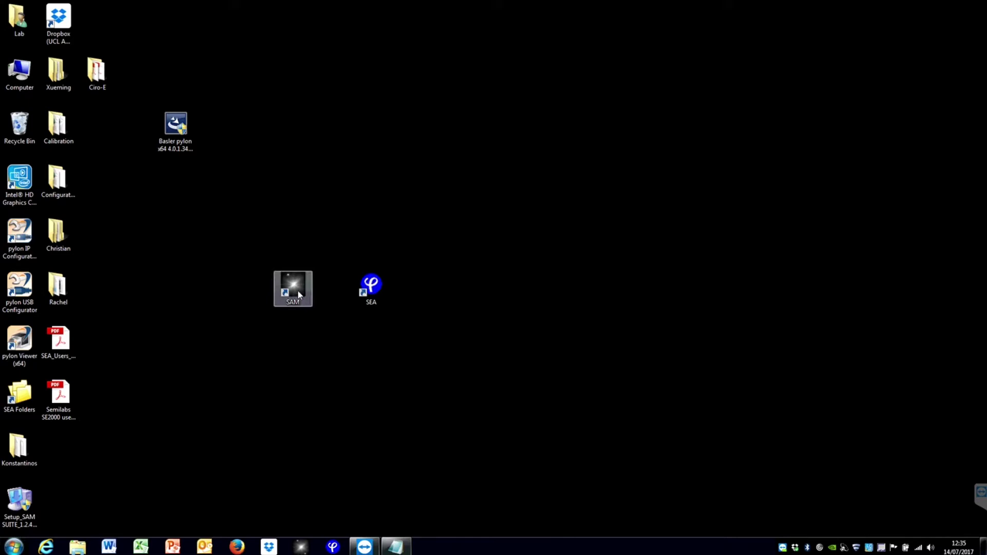
{"action": "double_click", "coordinate": [299, 295]}
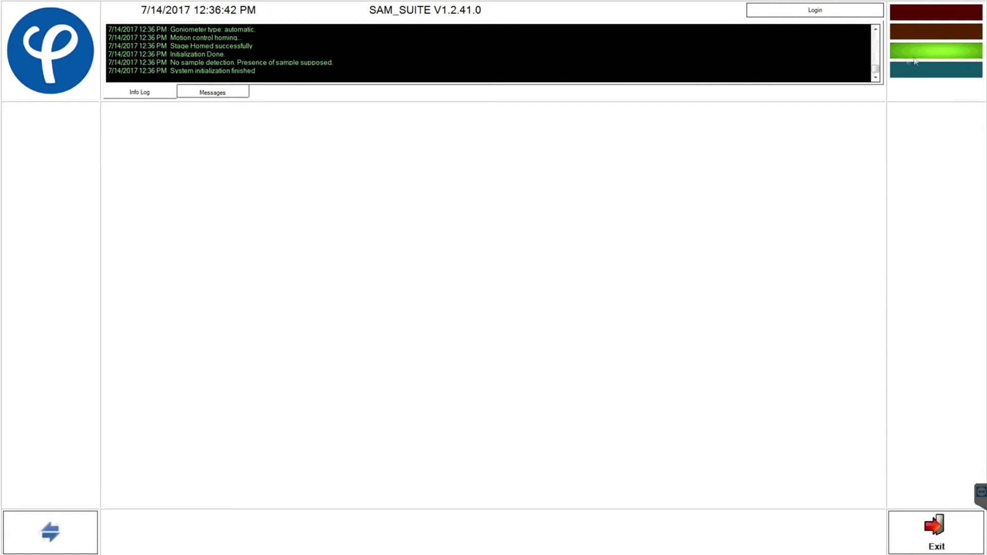
Log in to SAM_SUITE with the User account.
{"action": "left_click", "coordinate": [825, 12]}
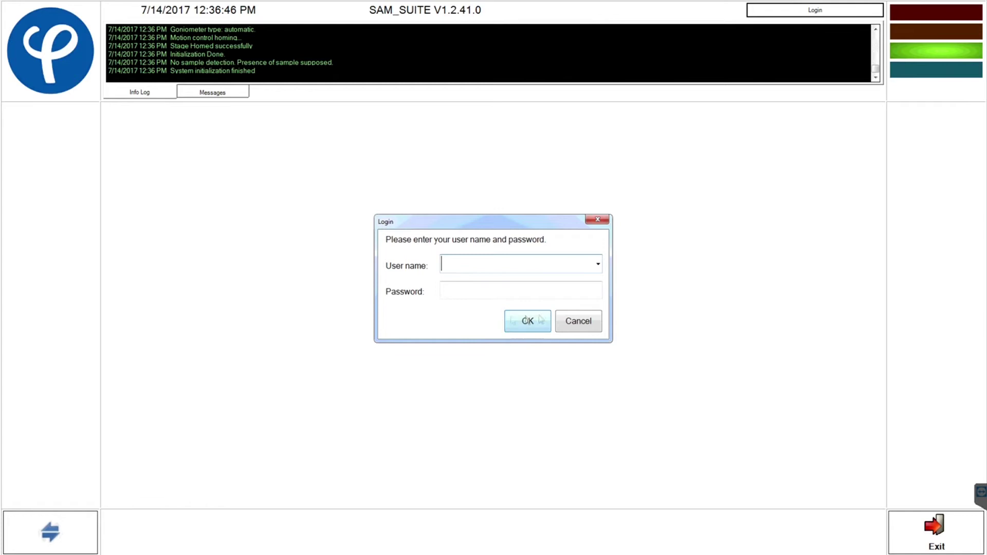
{"action": "left_click", "coordinate": [599, 266]}
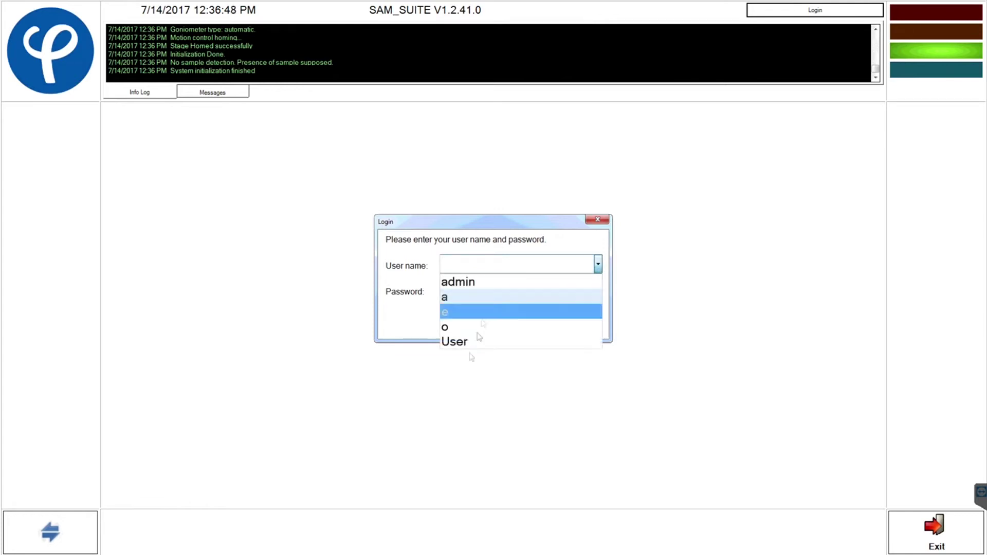
{"action": "left_click", "coordinate": [467, 349]}
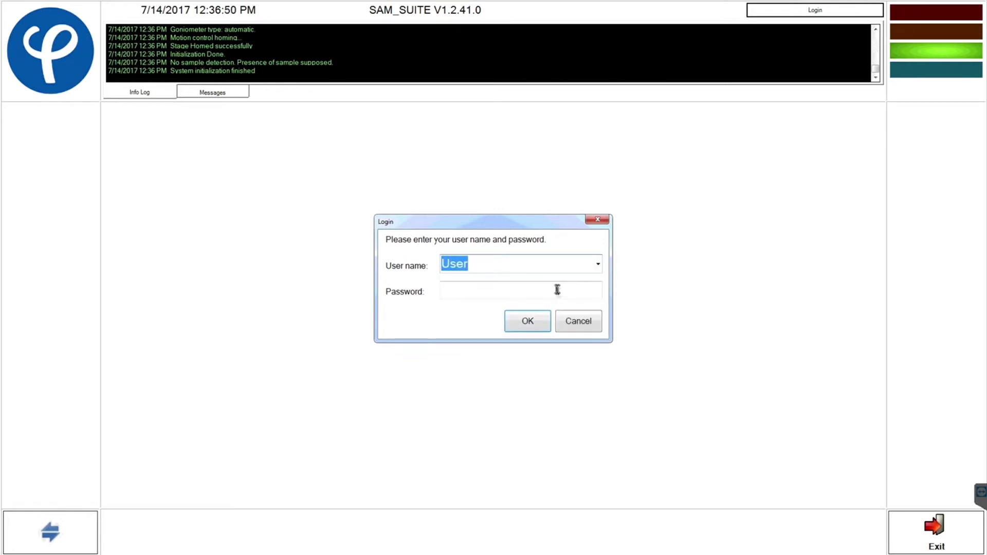
{"action": "left_click", "coordinate": [523, 326]}
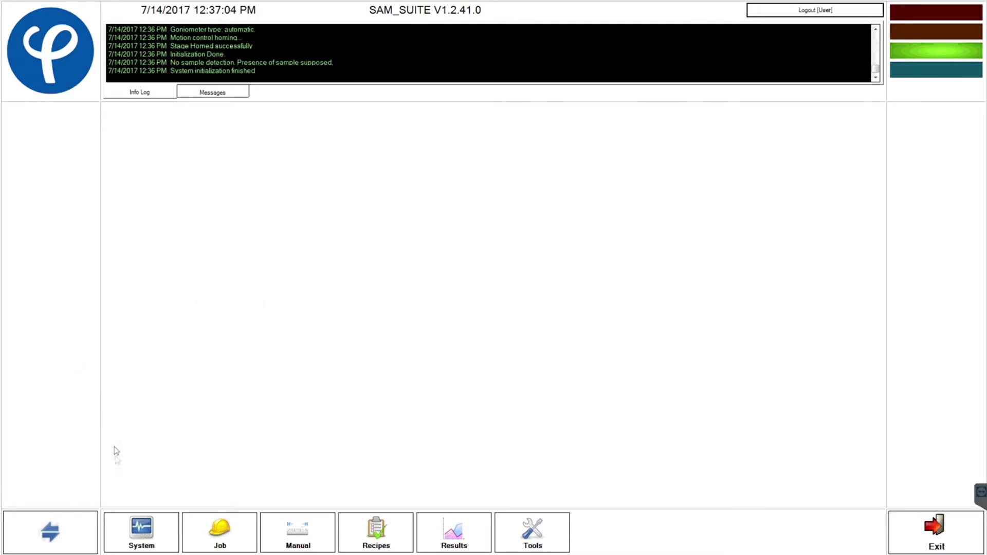
Show the Xenon ellipsometry lamp status under System > Light Source(s).
{"action": "left_click", "coordinate": [138, 538]}
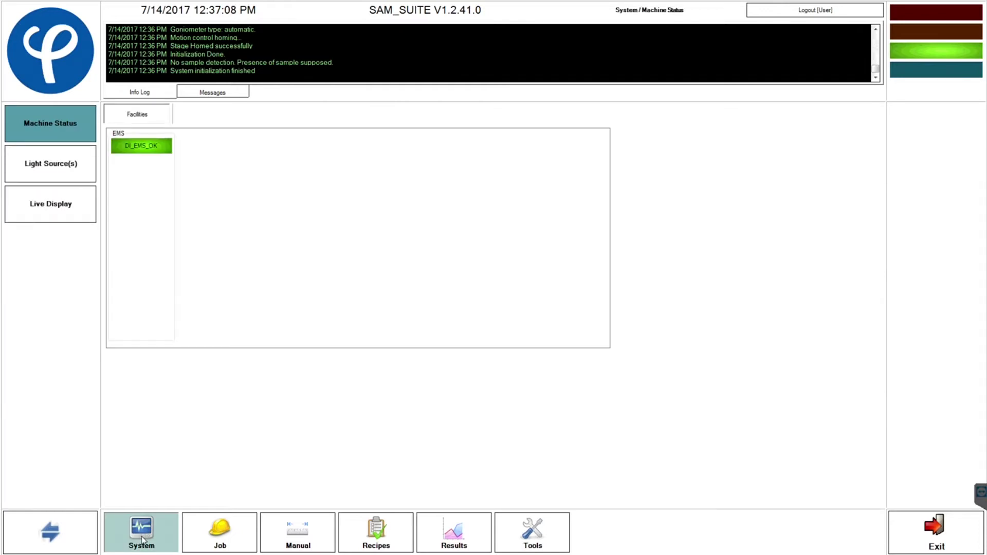
{"action": "left_click", "coordinate": [54, 165]}
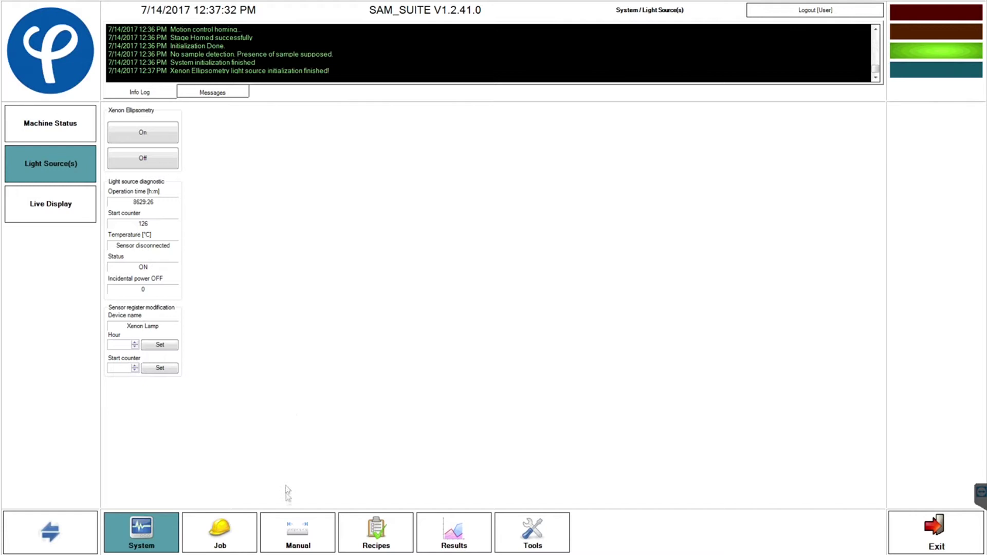
Open Manual > RC Focus by Signal (automatic focusing, NIR sensor, 73°, 1000 ms).
{"action": "left_click", "coordinate": [294, 534]}
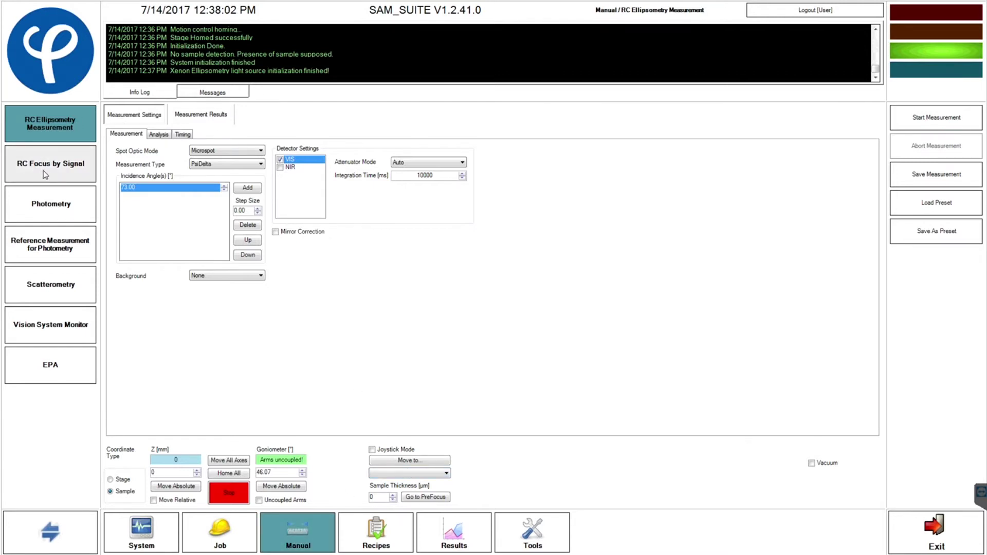
{"action": "left_click", "coordinate": [44, 175]}
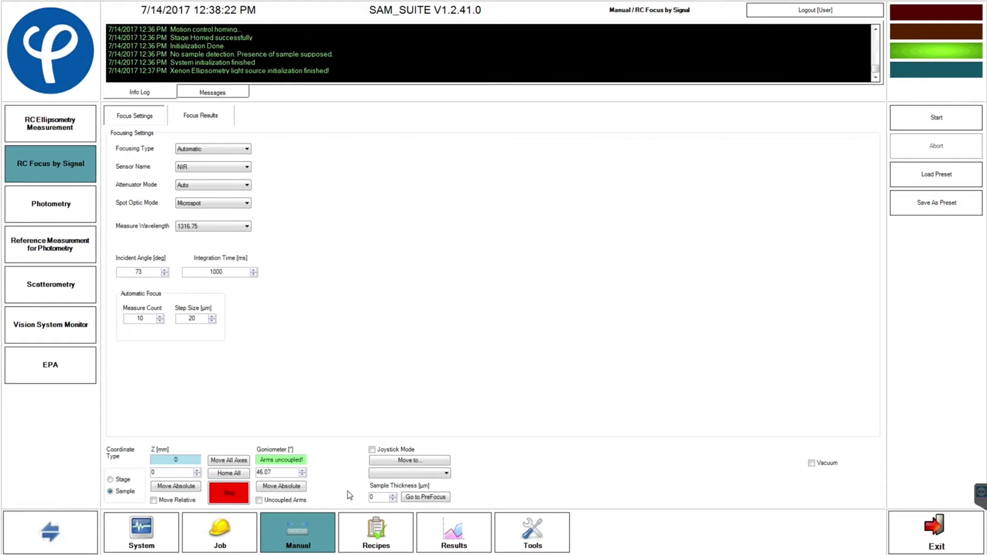
Enter an 850 µm sample thickness and move the stage to prefocus height.
{"action": "left_click", "coordinate": [384, 500]}
{"action": "left_click_drag", "start_coordinate": [386, 500], "coordinate": [357, 500]}
{"action": "type", "text": "50"}
{"action": "left_click", "coordinate": [441, 502]}
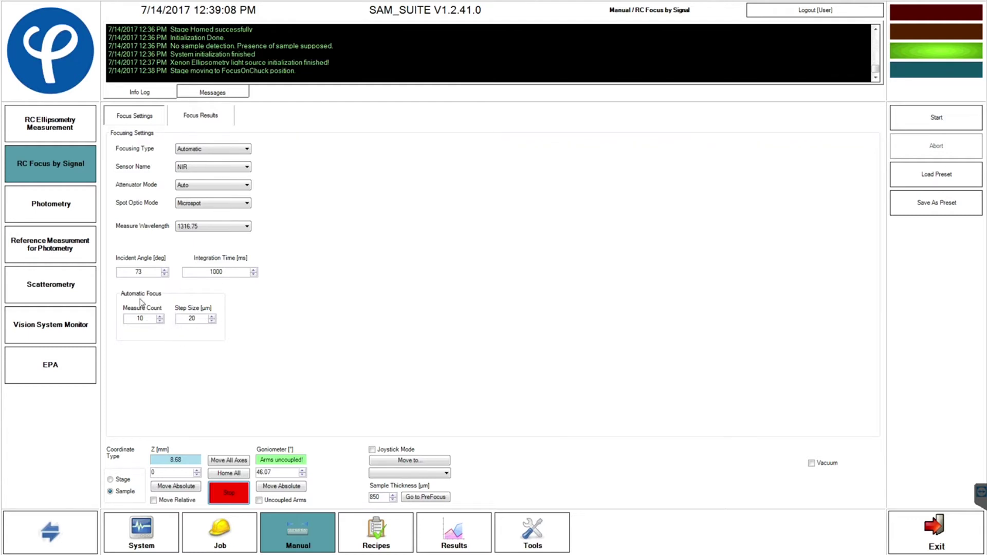
Set the Automatic Focus measure count to 20 and step size to 50 µm.
{"action": "left_click_drag", "start_coordinate": [155, 321], "coordinate": [116, 328]}
{"action": "type", "text": "20"}
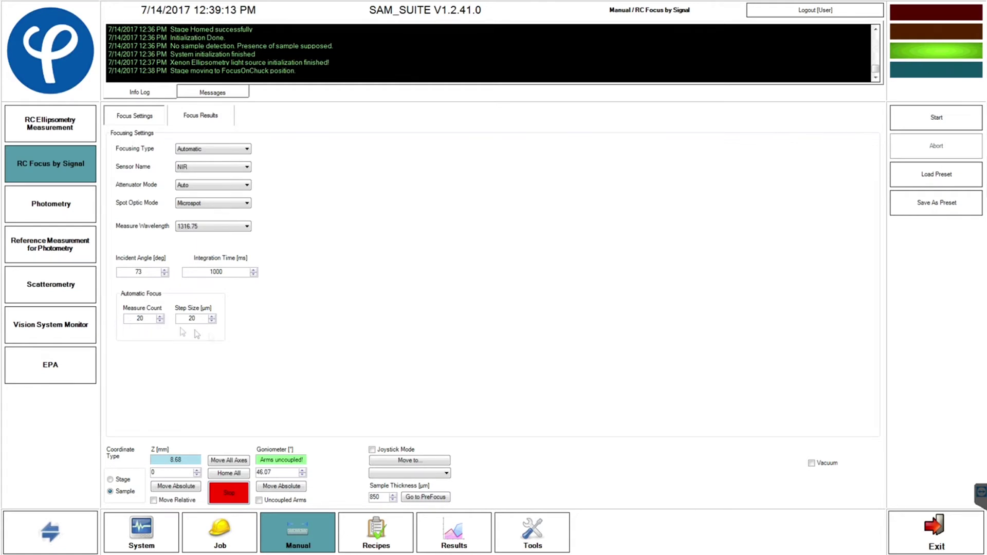
{"action": "key", "text": "Tab"}
{"action": "left_click_drag", "start_coordinate": [209, 328], "coordinate": [173, 311]}
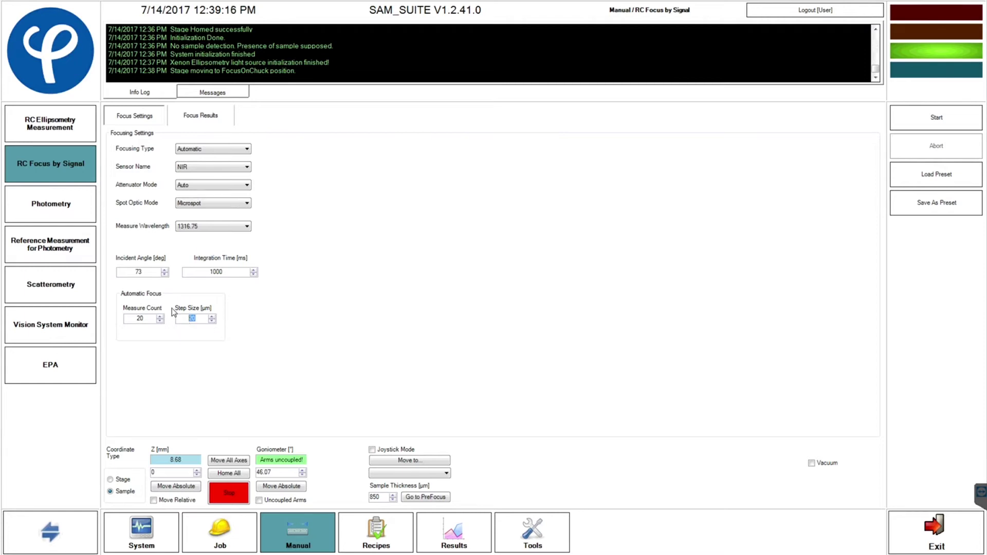
{"action": "type", "text": "50"}
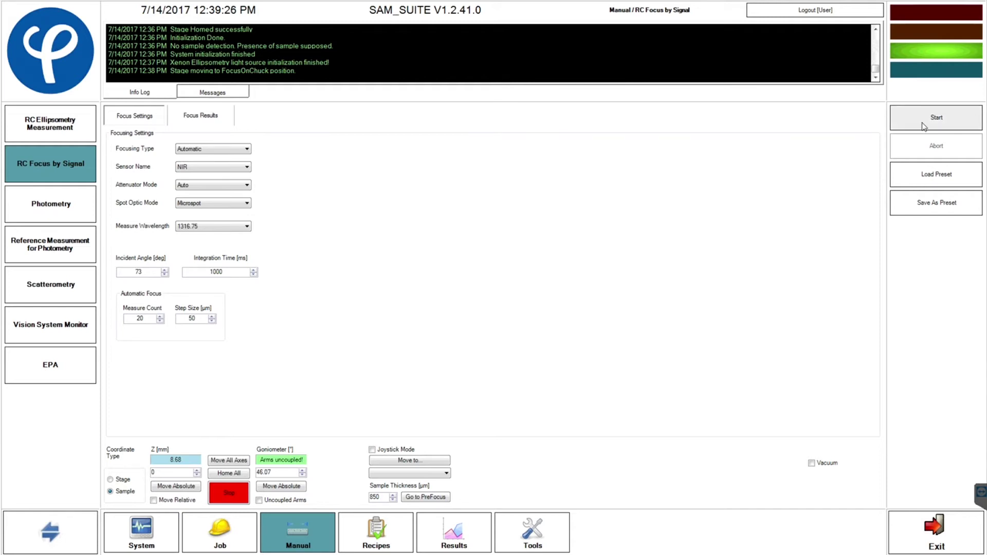
Run the automatic focus scan to reach Z 8.779 mm, then return to Focus Settings.
{"action": "left_click", "coordinate": [924, 126]}
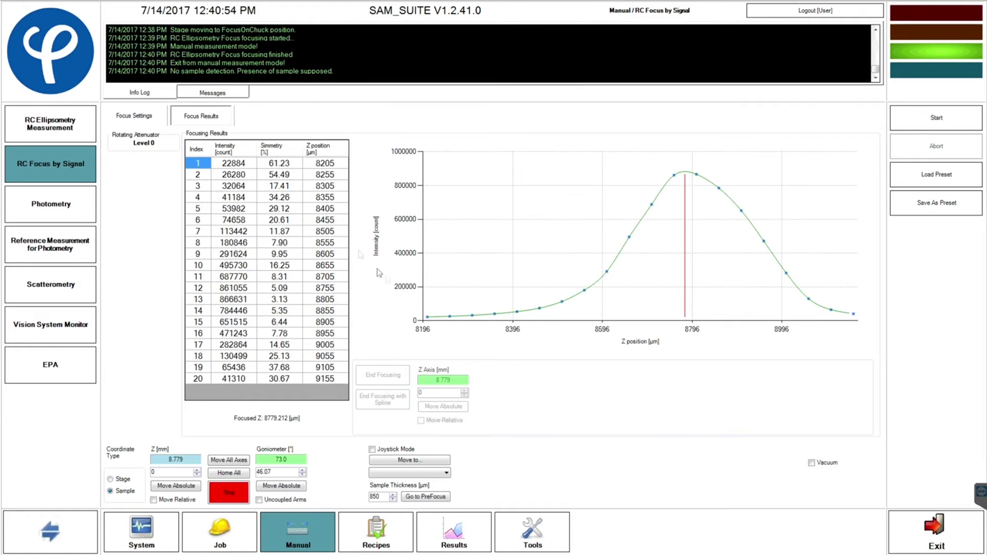
{"action": "left_click", "coordinate": [136, 118]}
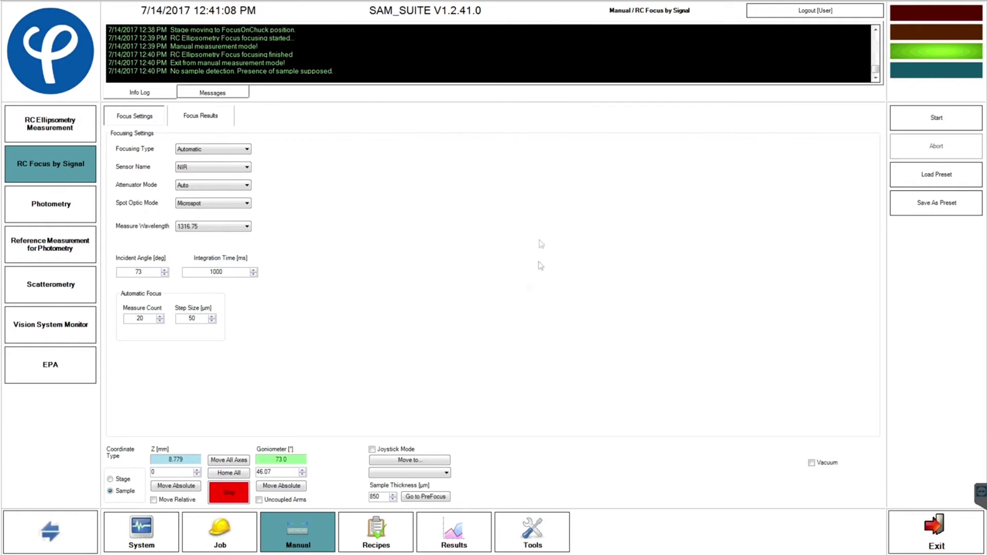
Open RC Ellipsometry Measurement settings and verify the 73.00° incidence angle.
{"action": "left_click", "coordinate": [60, 133]}
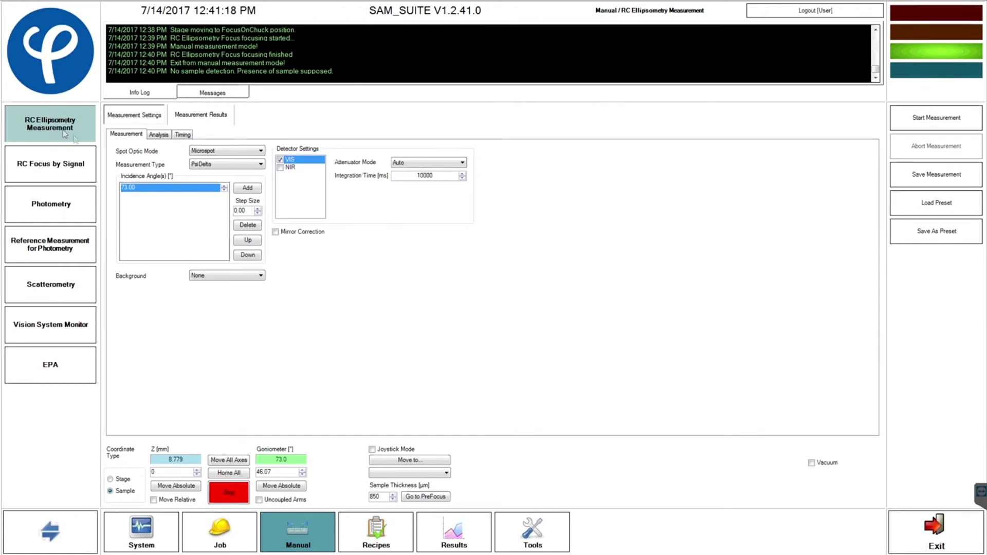
{"action": "left_click", "coordinate": [170, 193]}
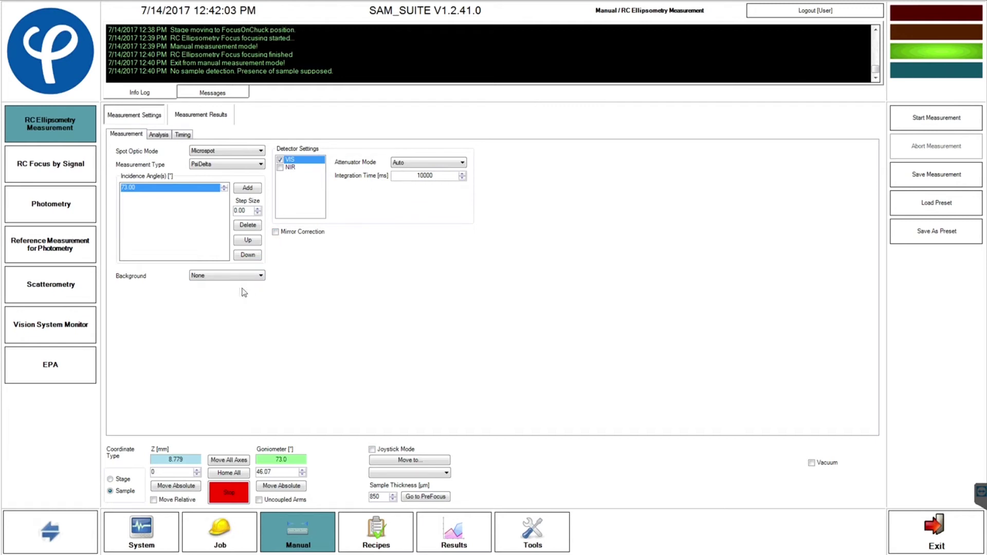
Run the RC ellipsometry measurement and view its Psi and Delta spectra.
{"action": "left_click", "coordinate": [946, 121]}
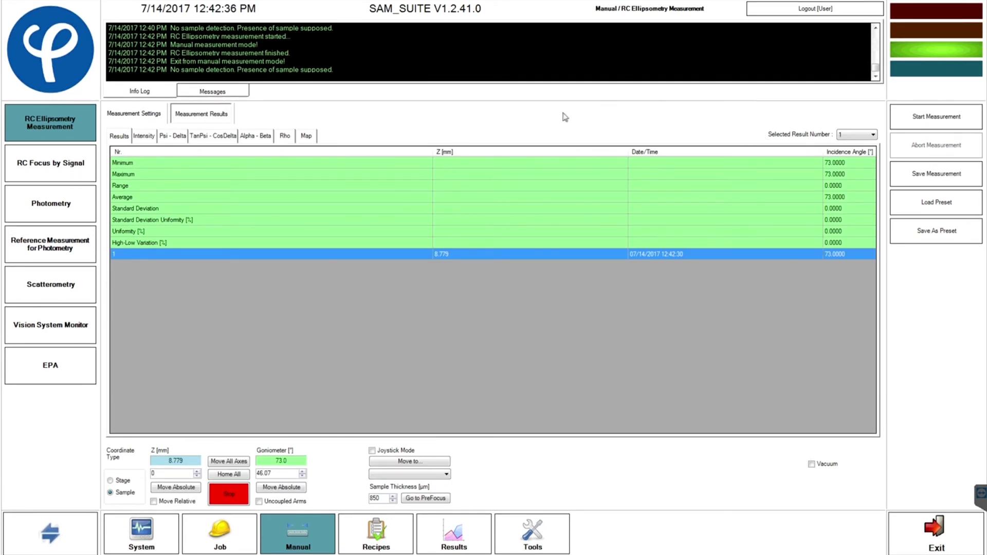
{"action": "left_click", "coordinate": [173, 137]}
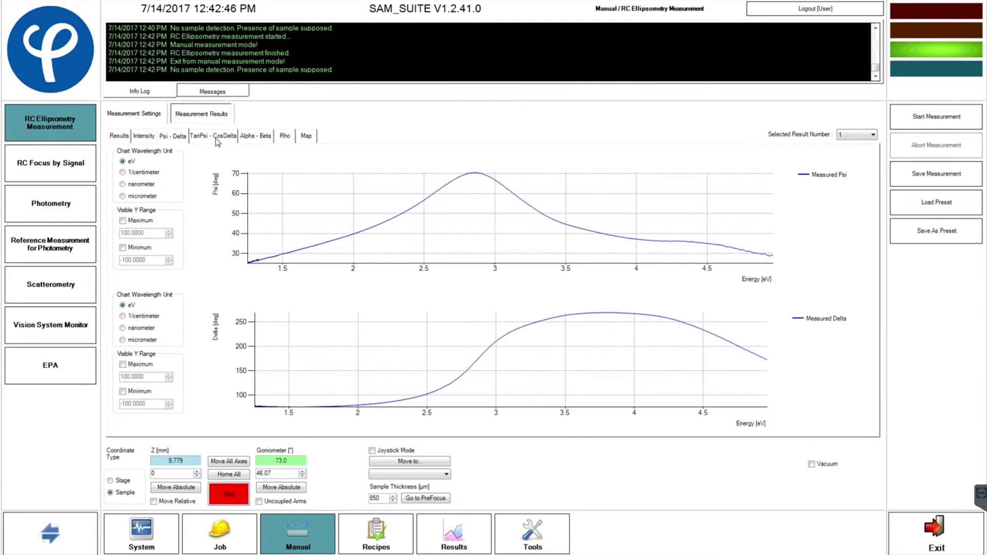
Browse the result's Alpha - Beta, Rho and Map plots.
{"action": "left_click", "coordinate": [257, 137]}
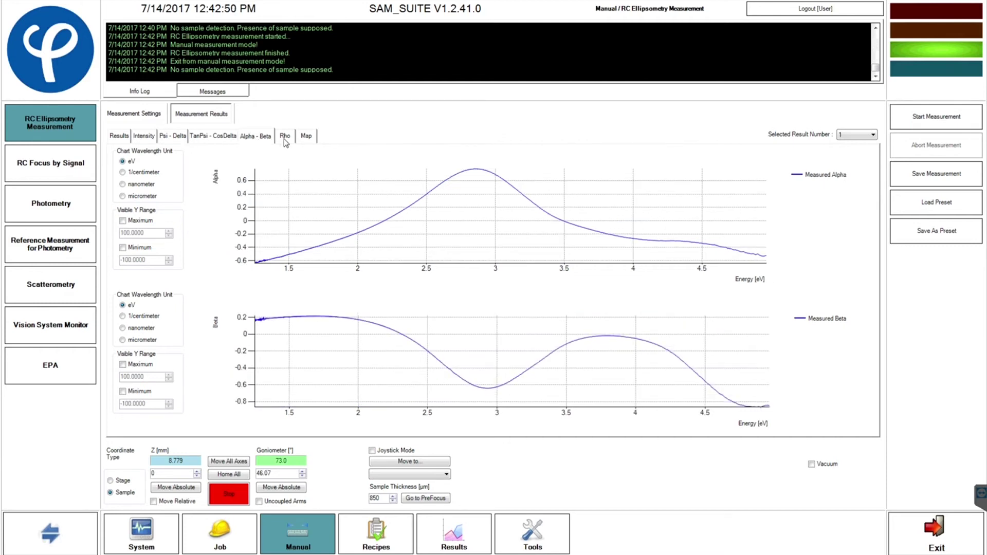
{"action": "left_click", "coordinate": [285, 137]}
{"action": "left_click", "coordinate": [306, 138]}
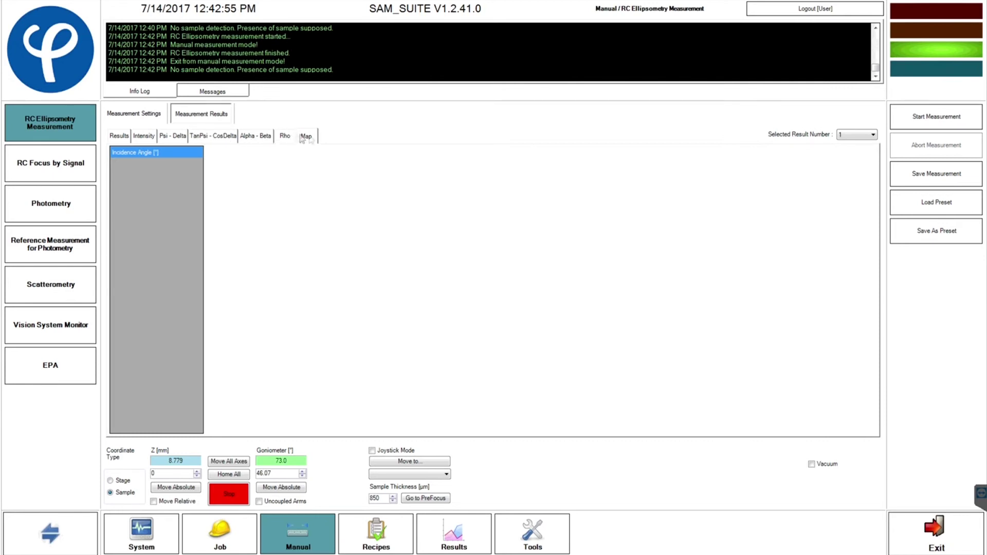
Save the current ellipsometry measurement result under the file name 'test'.
{"action": "left_click", "coordinate": [937, 174]}
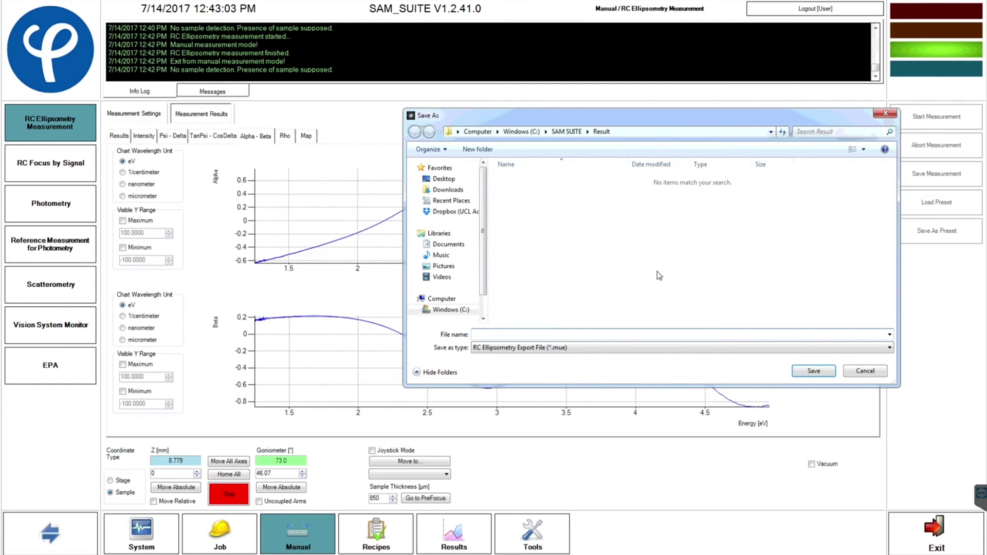
{"action": "type", "text": "test"}
{"action": "left_click", "coordinate": [816, 370]}
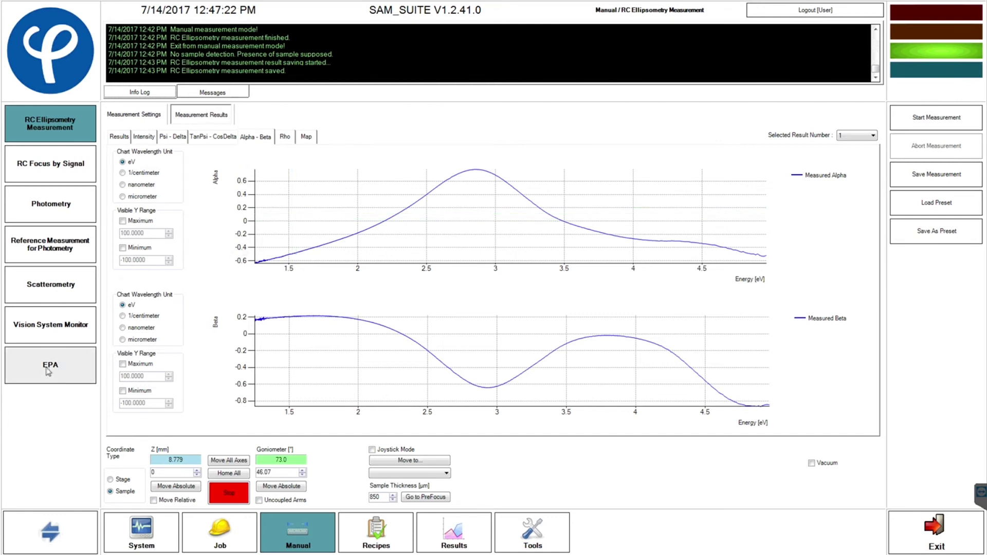
In the EPA module, set a 3000 ms integration time and view the porosimetry humidity ramps.
{"action": "left_click", "coordinate": [46, 371]}
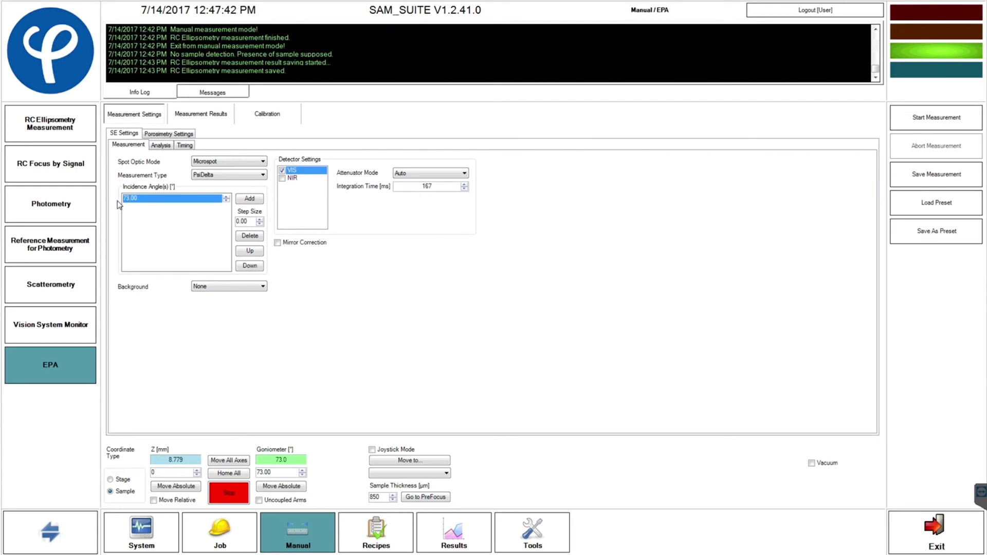
{"action": "left_click", "coordinate": [263, 287]}
{"action": "double_click", "coordinate": [444, 192]}
{"action": "type", "text": "3000"}
{"action": "left_click", "coordinate": [184, 136]}
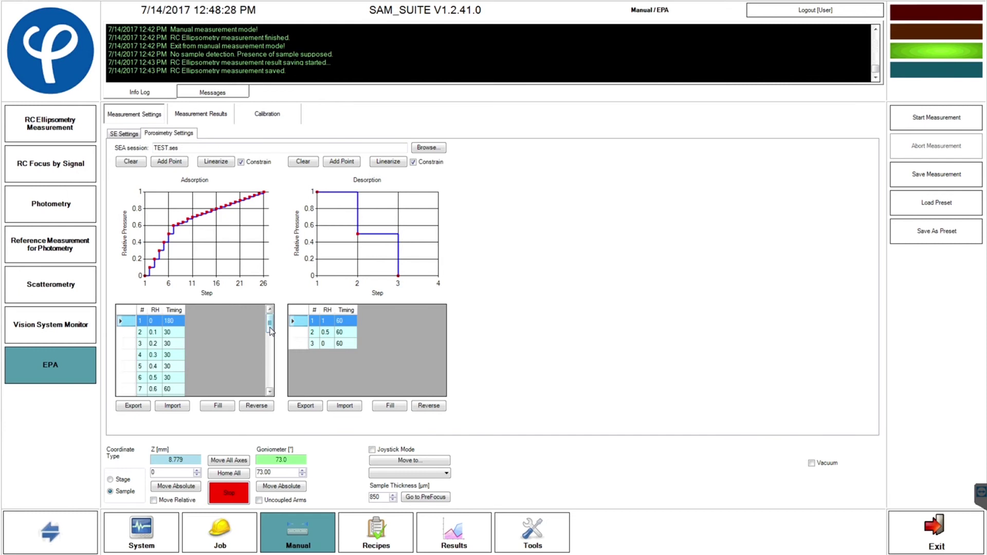
{"action": "left_click_drag", "start_coordinate": [271, 330], "coordinate": [271, 352]}
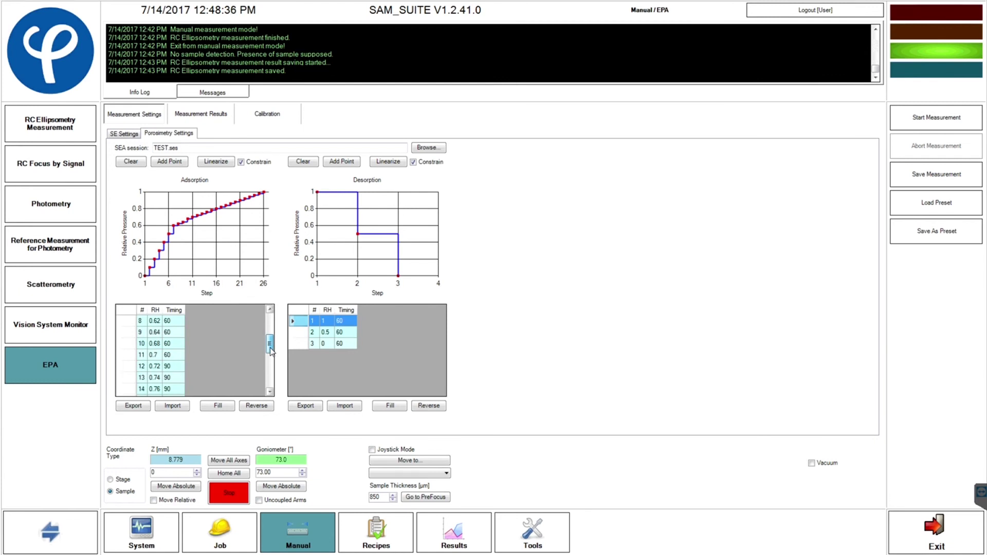
{"action": "left_click_drag", "start_coordinate": [270, 352], "coordinate": [272, 356]}
{"action": "left_click_drag", "start_coordinate": [270, 355], "coordinate": [270, 359]}
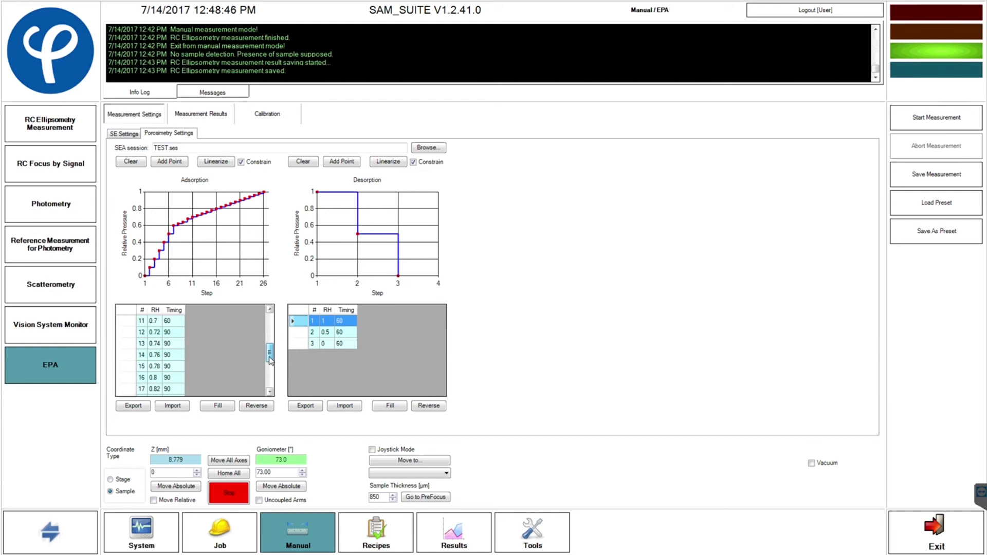
{"action": "left_click", "coordinate": [155, 366]}
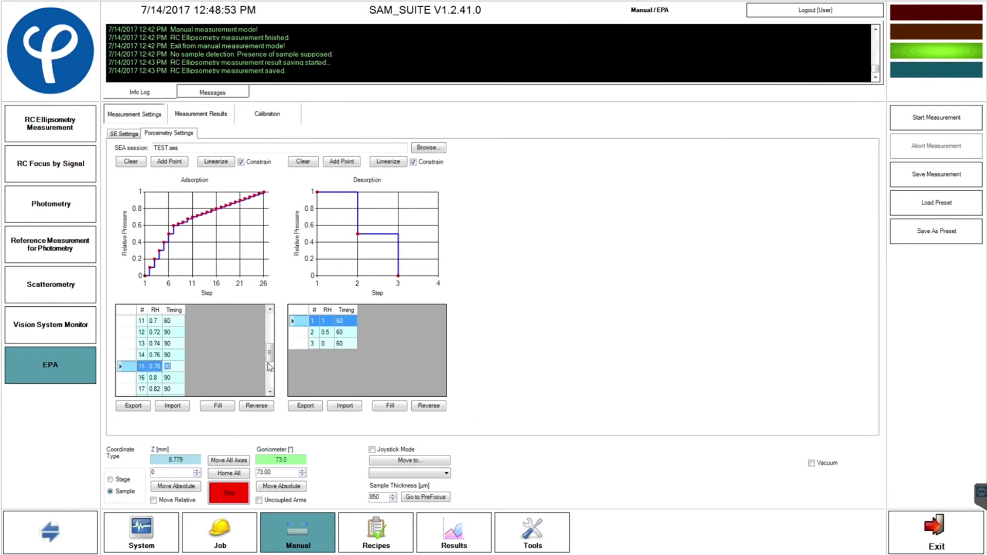
{"action": "left_click_drag", "start_coordinate": [269, 367], "coordinate": [269, 390]}
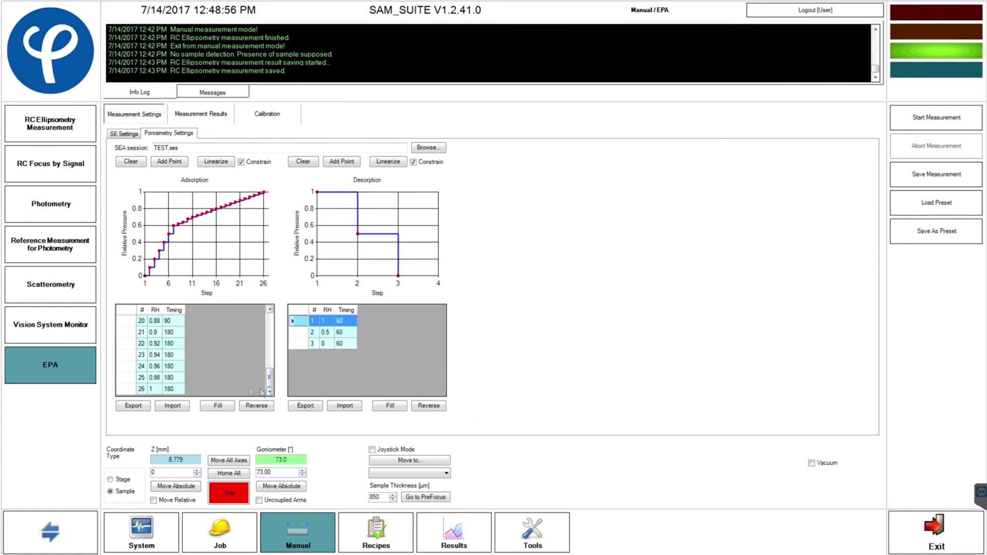
Export the 26-step adsorption sequence to a file named 'test sequence'.
{"action": "left_click", "coordinate": [129, 408]}
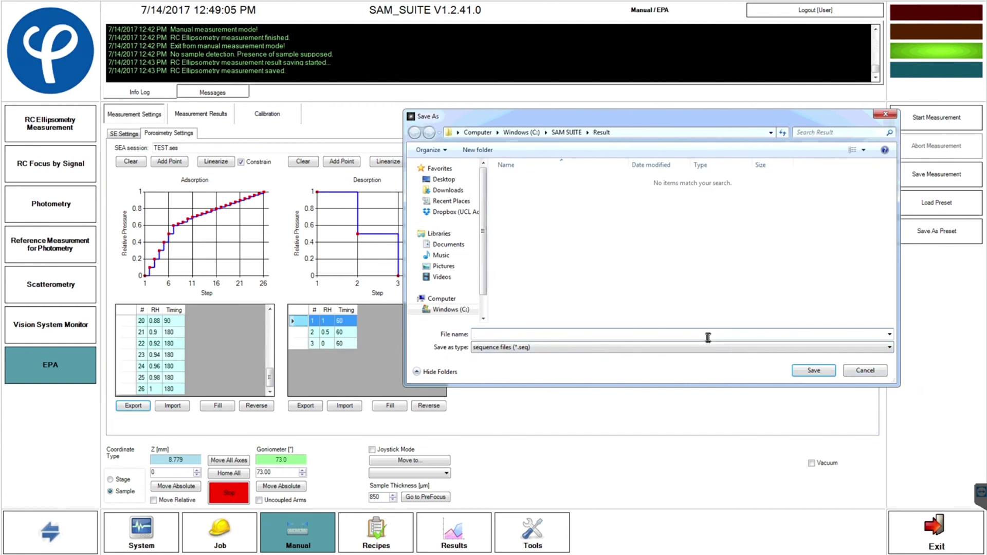
{"action": "type", "text": "test"}
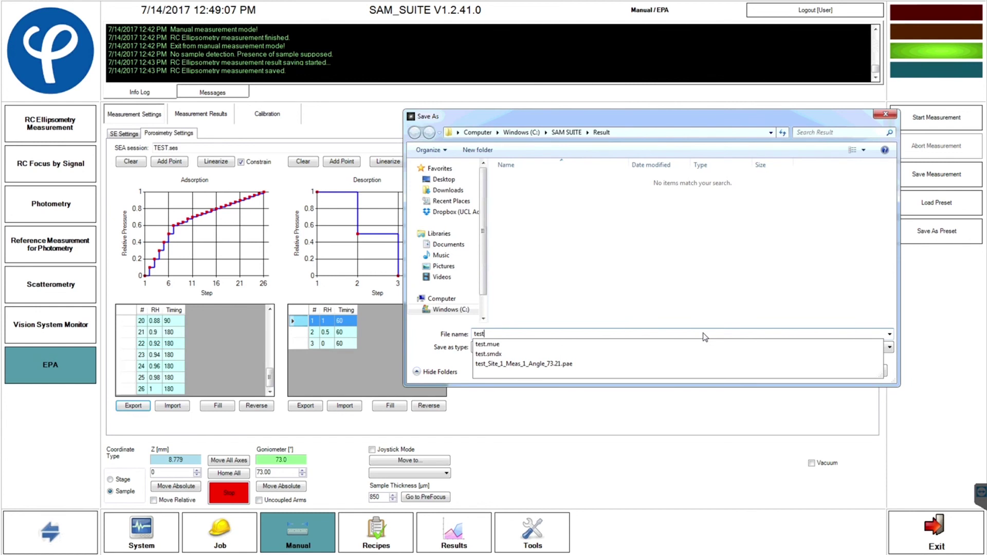
{"action": "type", "text": " sequenc"}
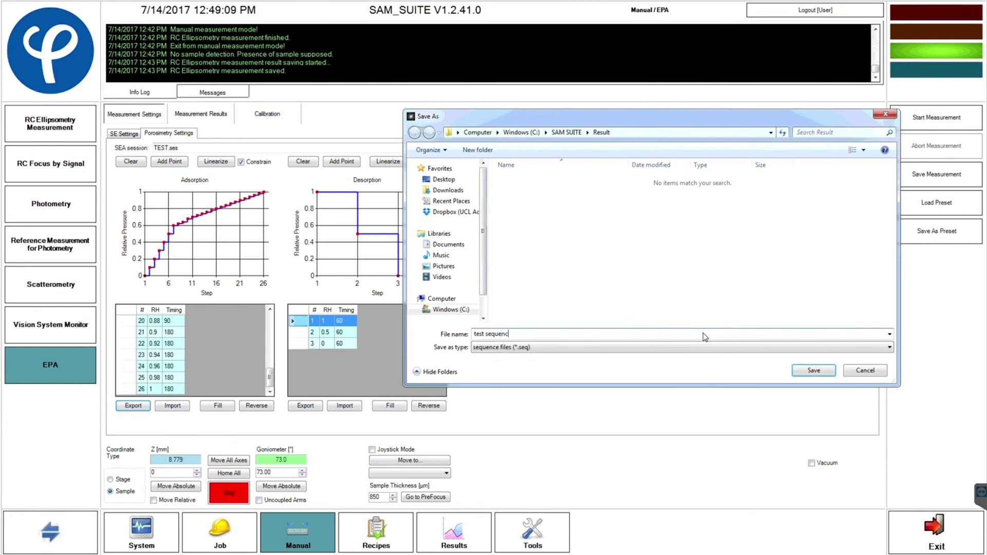
{"action": "type", "text": "e"}
{"action": "left_click", "coordinate": [814, 371]}
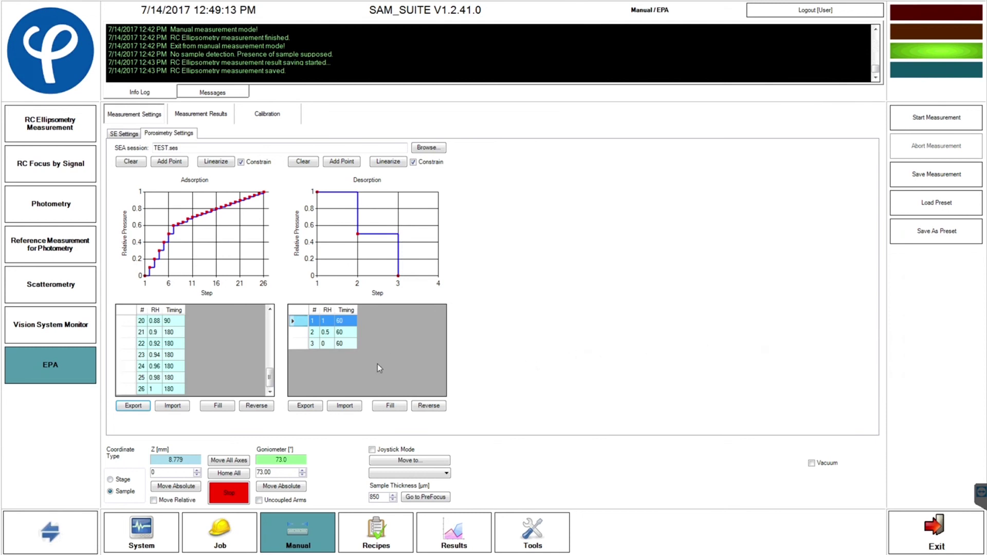
Import test sequence.seq for desorption and reverse it to descend from RH 1 to 0.
{"action": "left_click", "coordinate": [345, 406]}
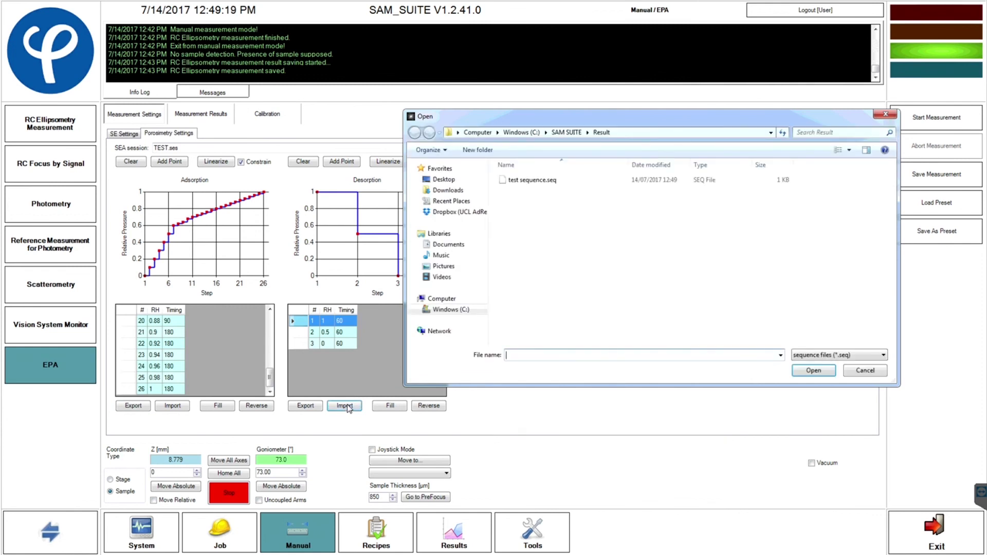
{"action": "double_click", "coordinate": [540, 181]}
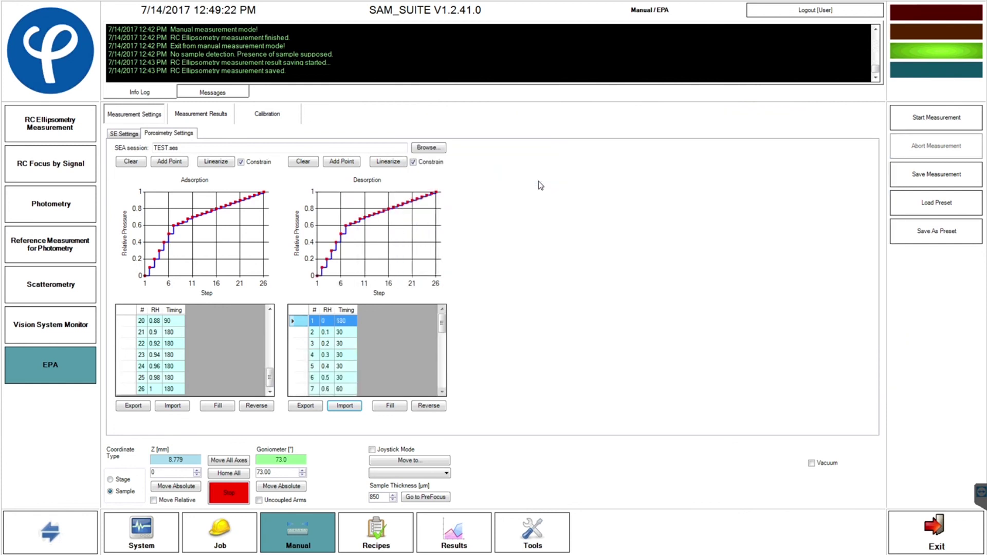
{"action": "left_click", "coordinate": [430, 410]}
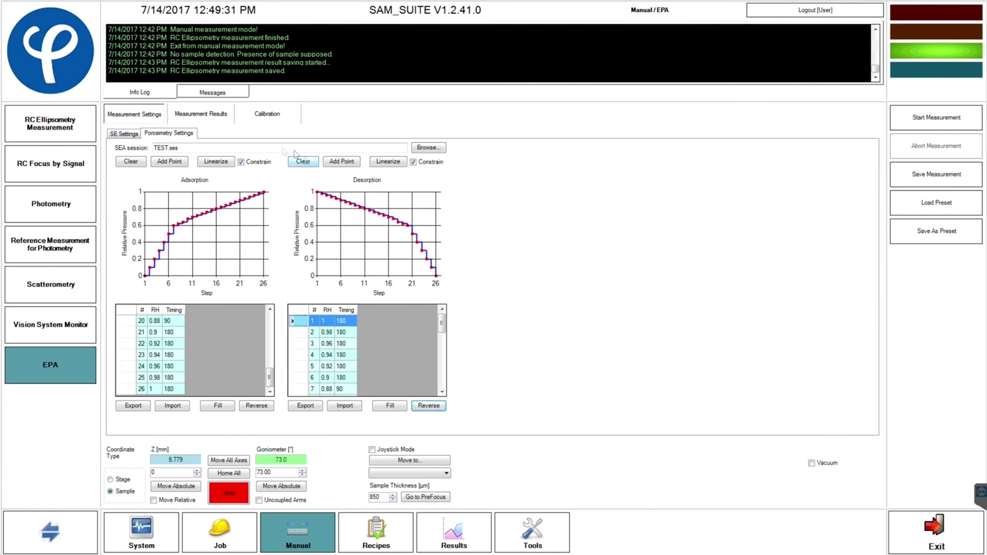
Disable sequence constraining and start the EPA porosimetry measurement.
{"action": "left_click", "coordinate": [242, 163]}
{"action": "left_click", "coordinate": [933, 123]}
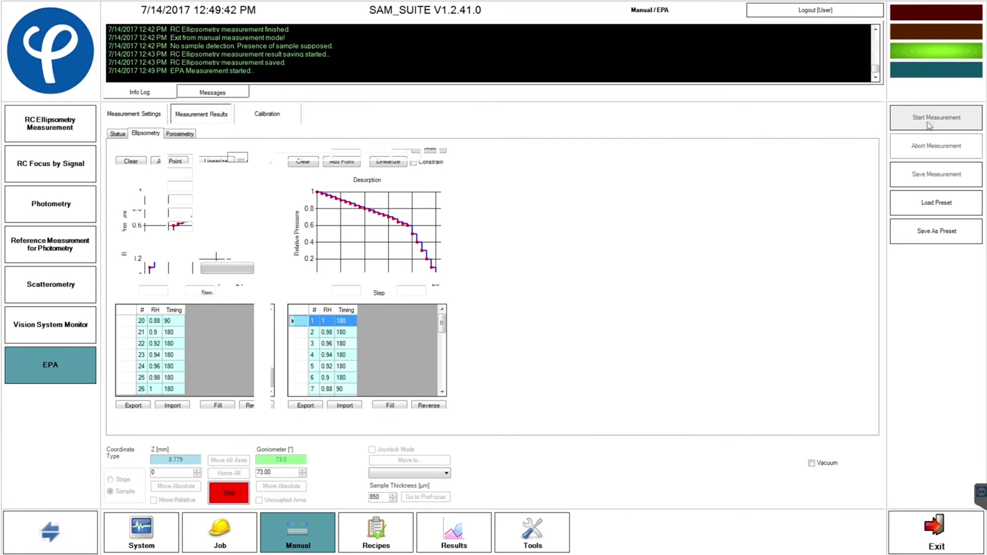